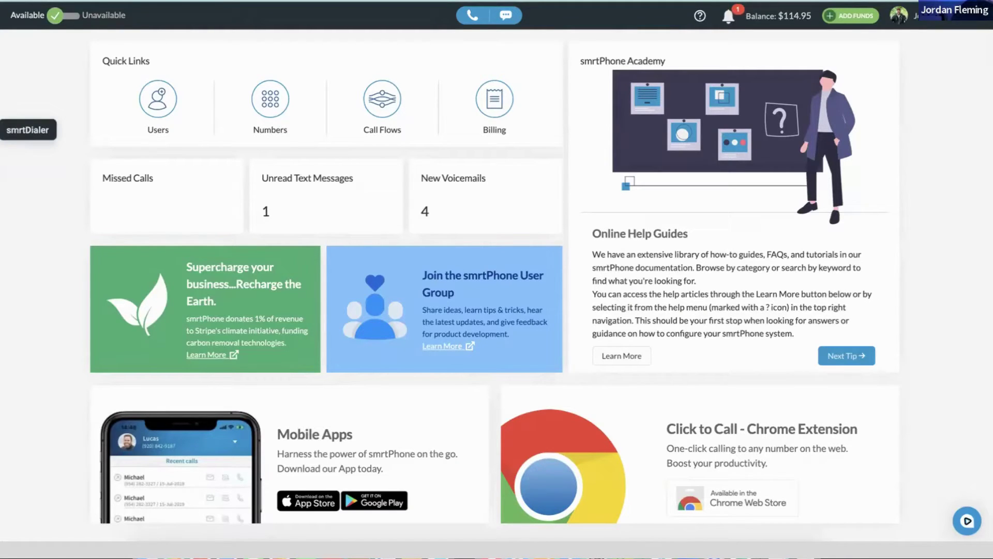
Open smrtDialer from the smrtPhone dashboard to view the Campaigns list
left_click(5, 135)
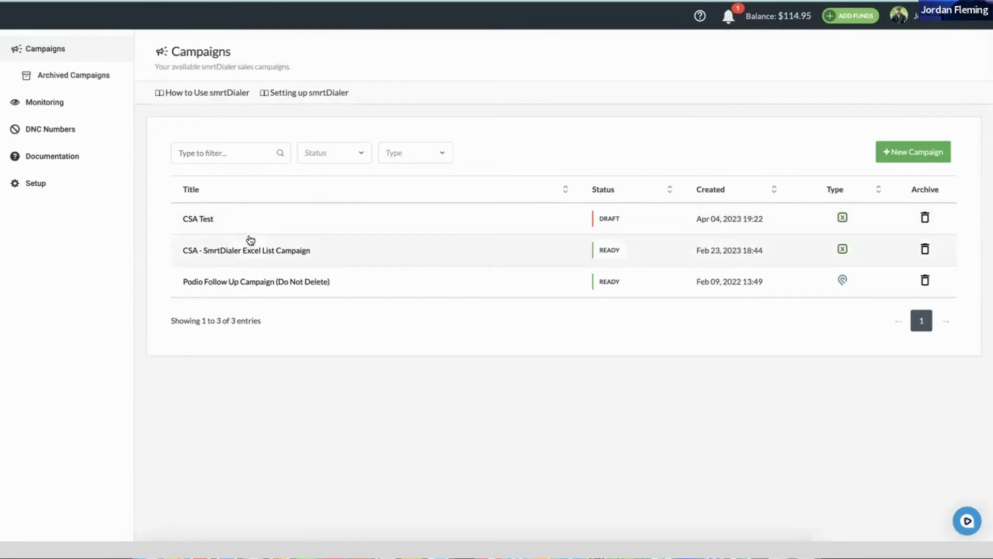
Start campaign 'Q&A' with the Assign Force demo caller ID, 2 lines, 20 s ring time, depth 6
left_click(912, 159)
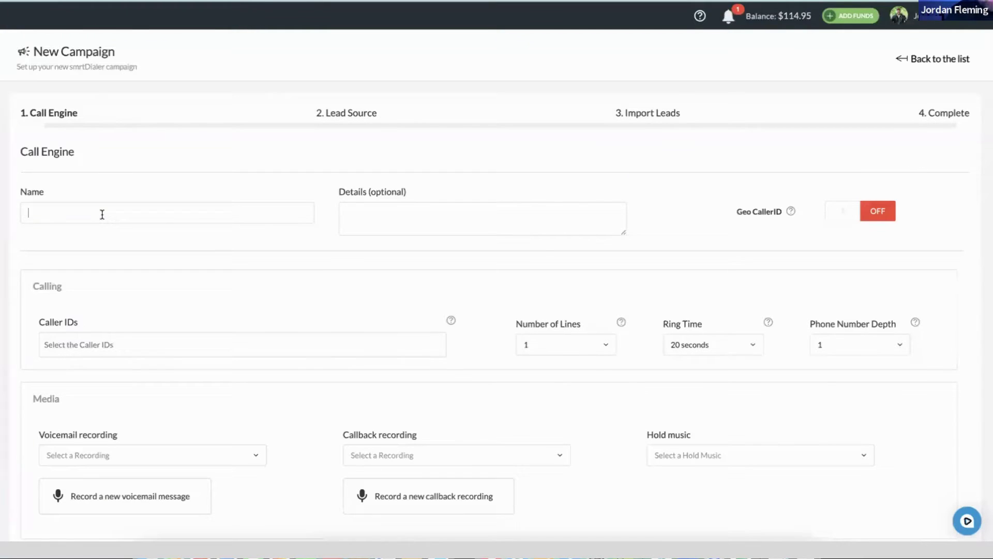
type("Q& A")
scroll(541, 284, "down", 2)
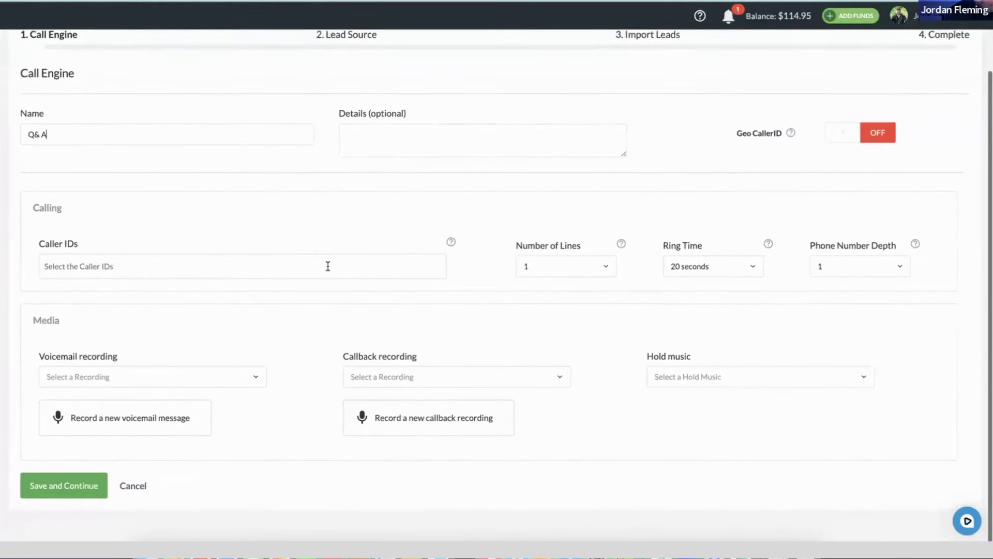
left_click(328, 266)
left_click(221, 316)
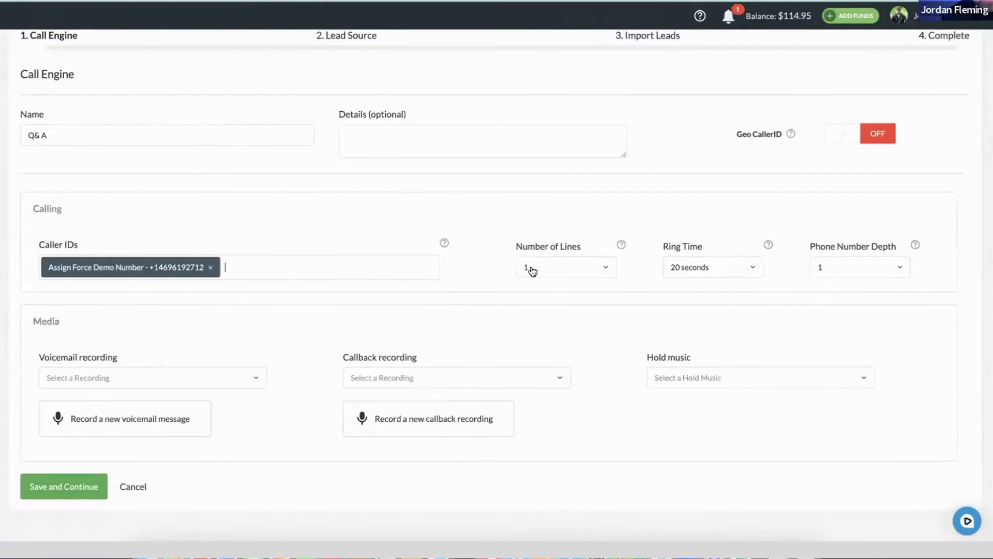
left_click(564, 267)
left_click(557, 311)
left_click(715, 272)
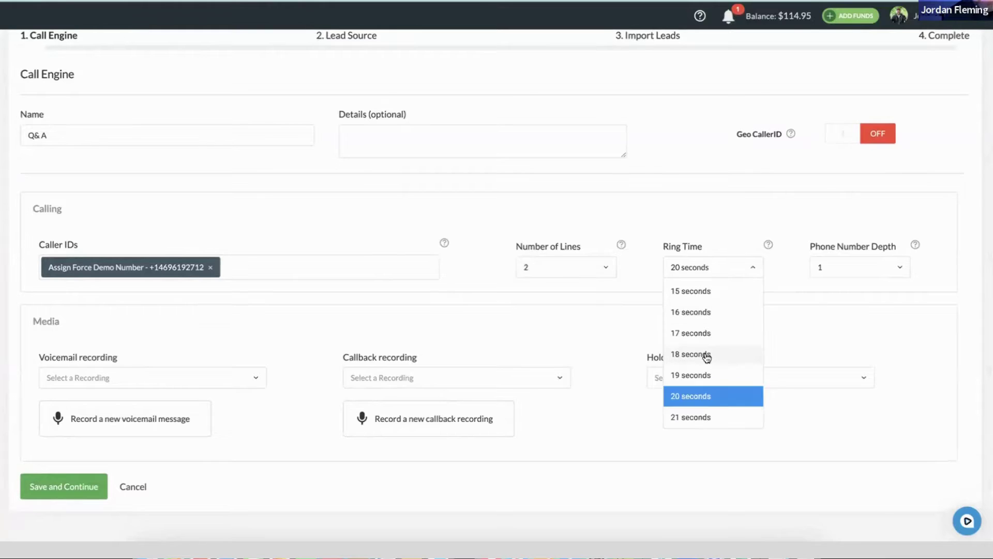
left_click(699, 397)
left_click(846, 271)
scroll(846, 341, "down", 1)
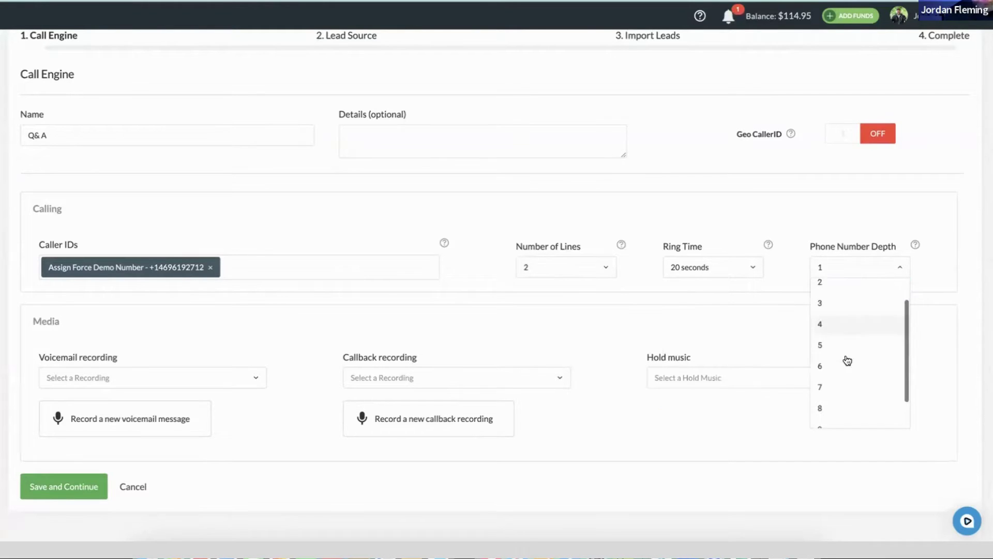
left_click(846, 362)
Recheck the caller ID and line settings, keeping the demo number and 2 lines
double_click(712, 205)
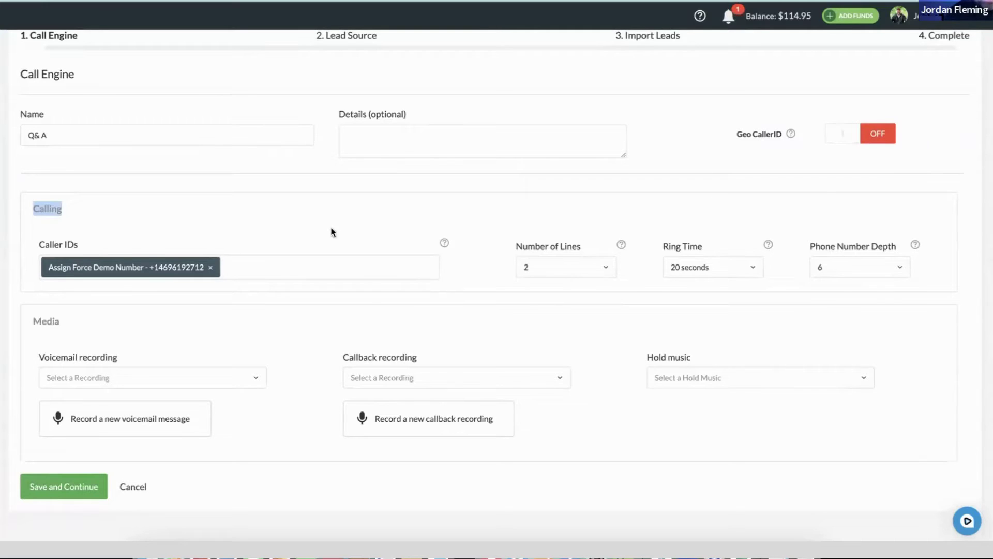
left_click(205, 262)
left_click(284, 277)
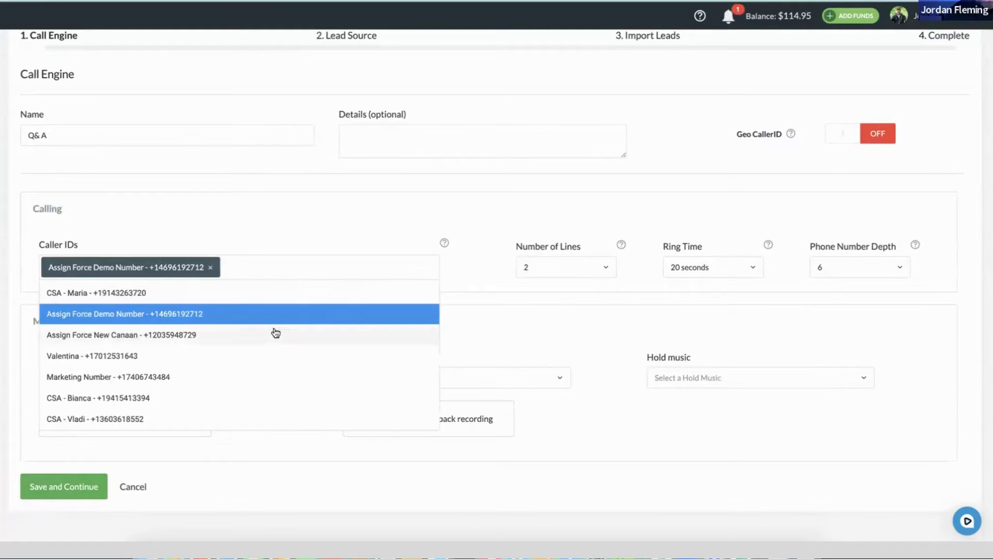
left_click(289, 239)
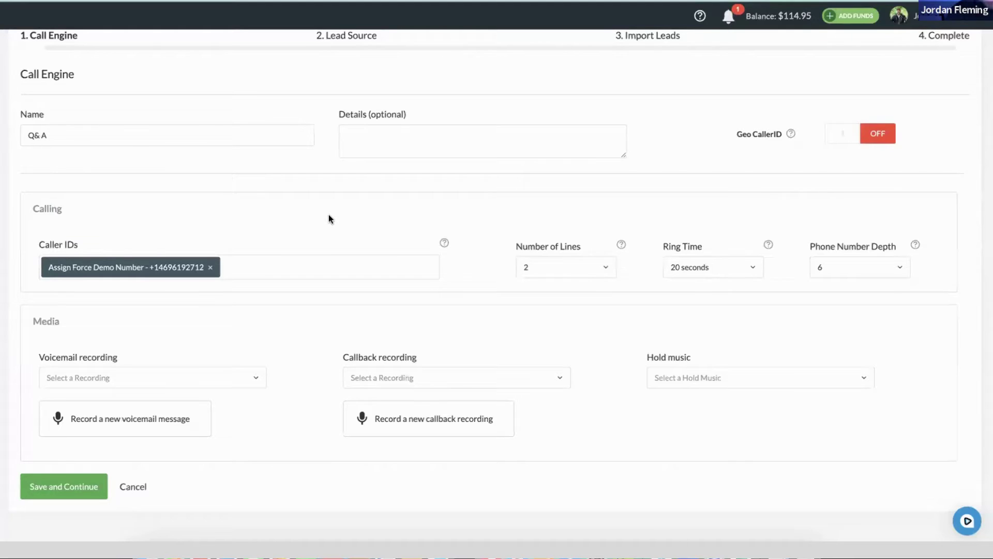
left_click(564, 264)
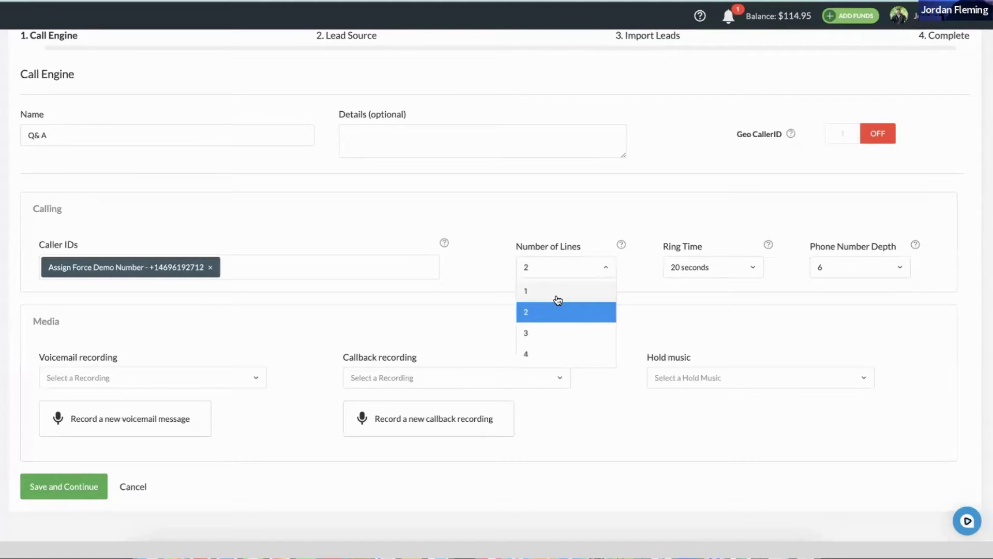
left_click(564, 206)
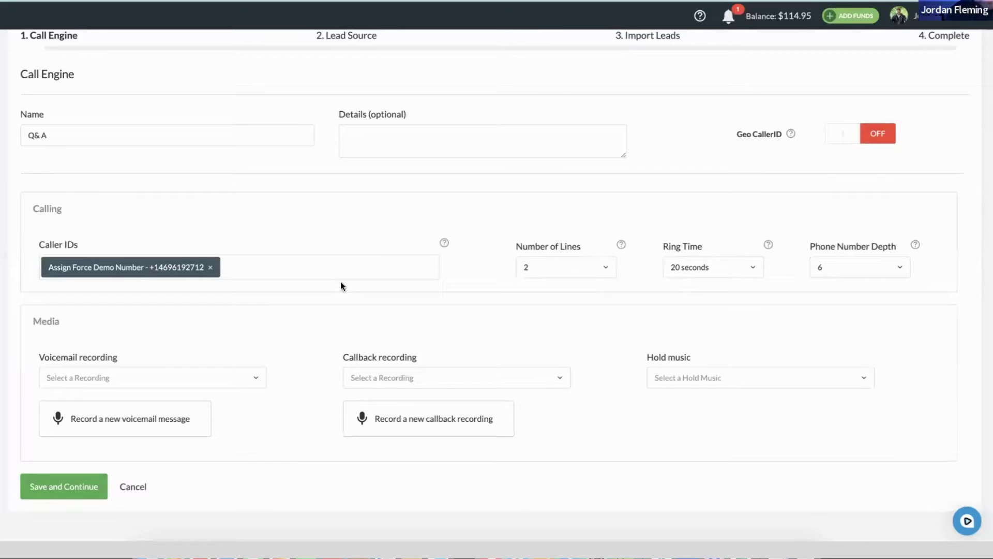
Set the voicemail and callback recordings and Classical 1 hold music, then save the call engine
left_click(218, 372)
left_click(180, 296)
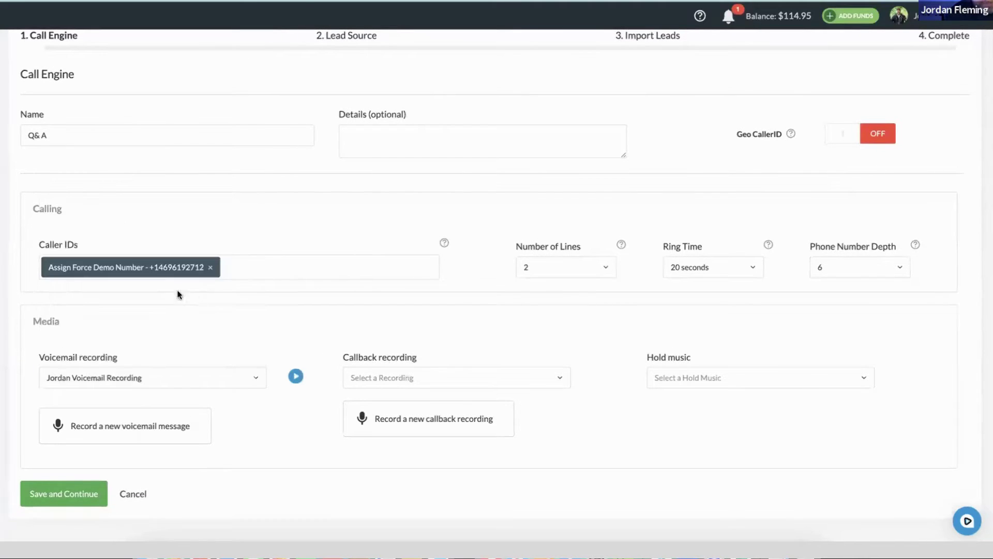
left_click(360, 380)
left_click(386, 289)
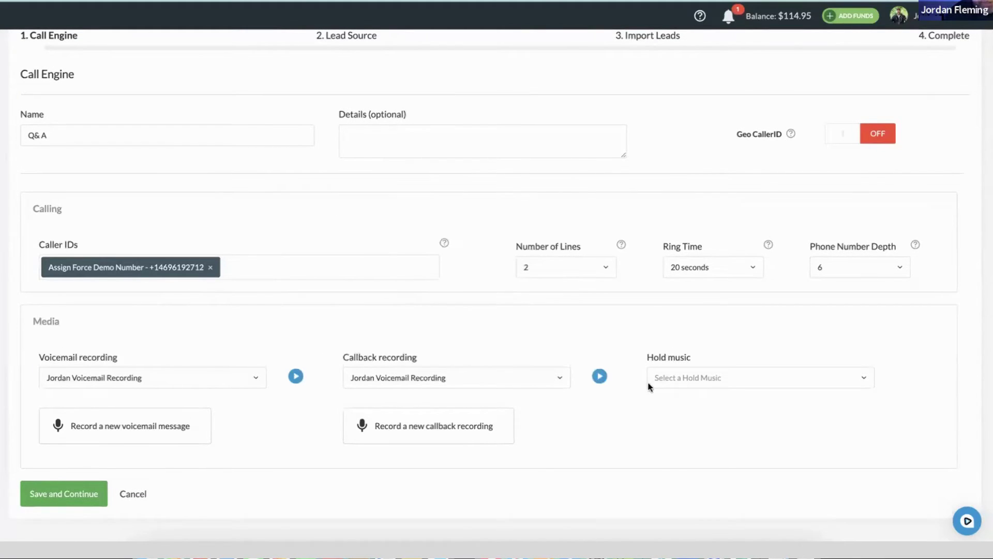
left_click(651, 387)
left_click(682, 290)
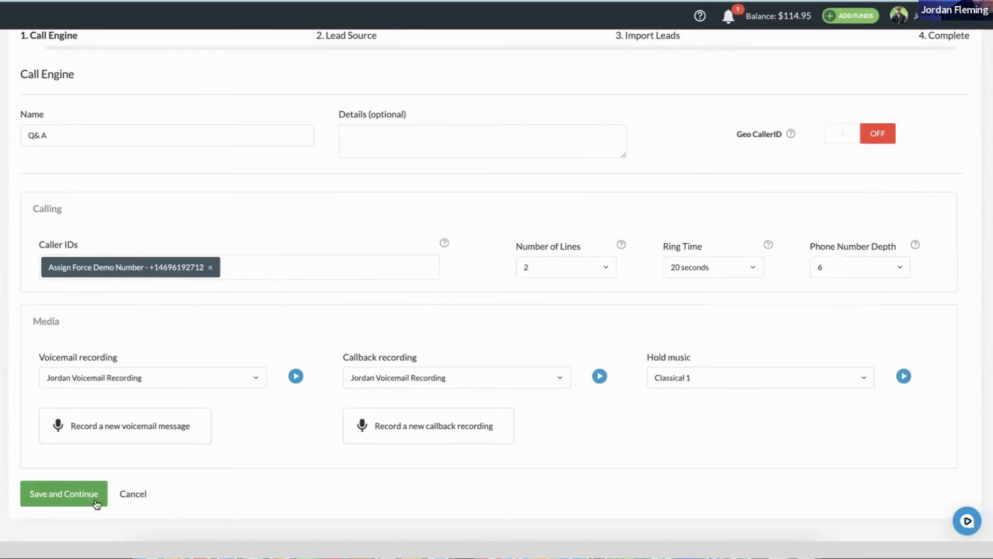
left_click(78, 495)
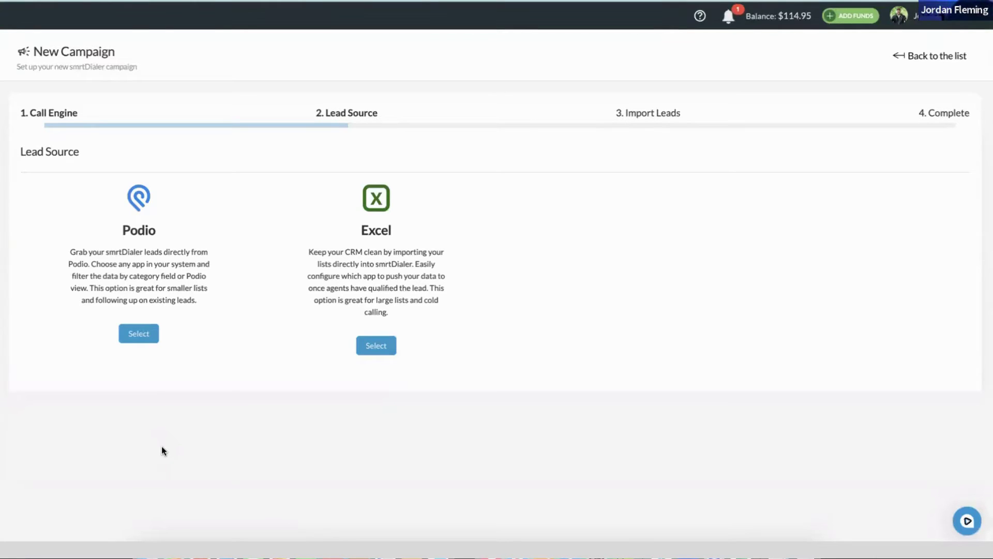
Upload the Excel upload example list from the Desktop as the Excel lead source
left_click(378, 352)
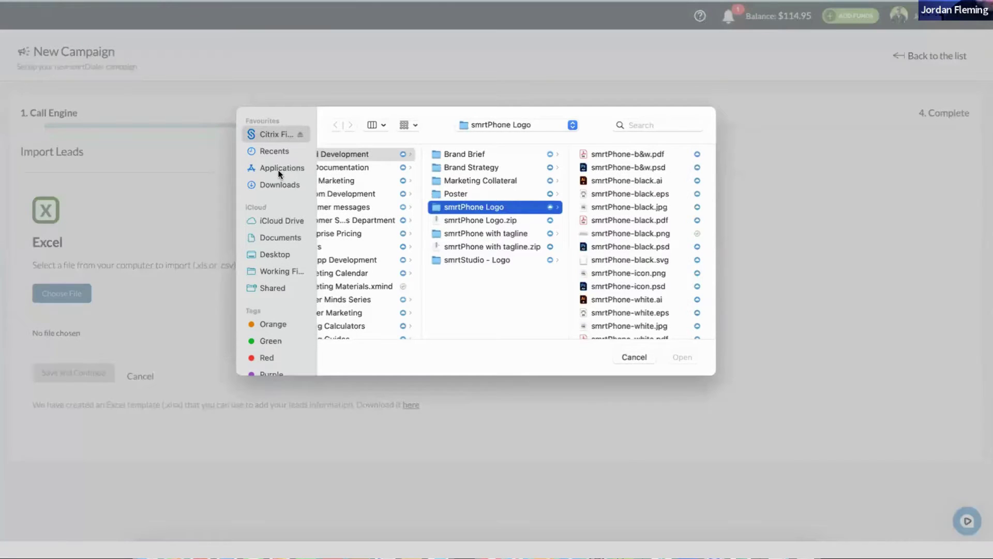
left_click(276, 168)
left_click(274, 253)
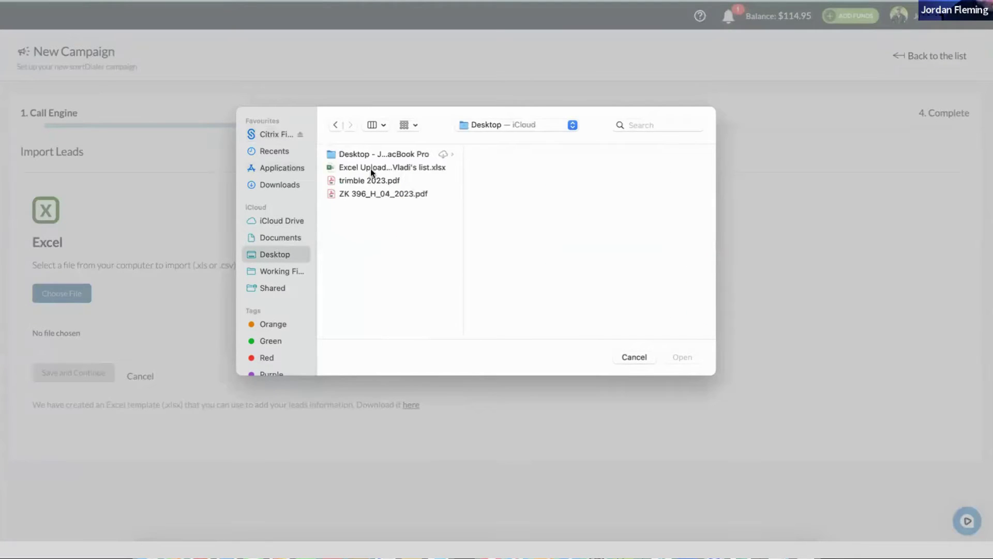
left_click(371, 167)
double_click(374, 167)
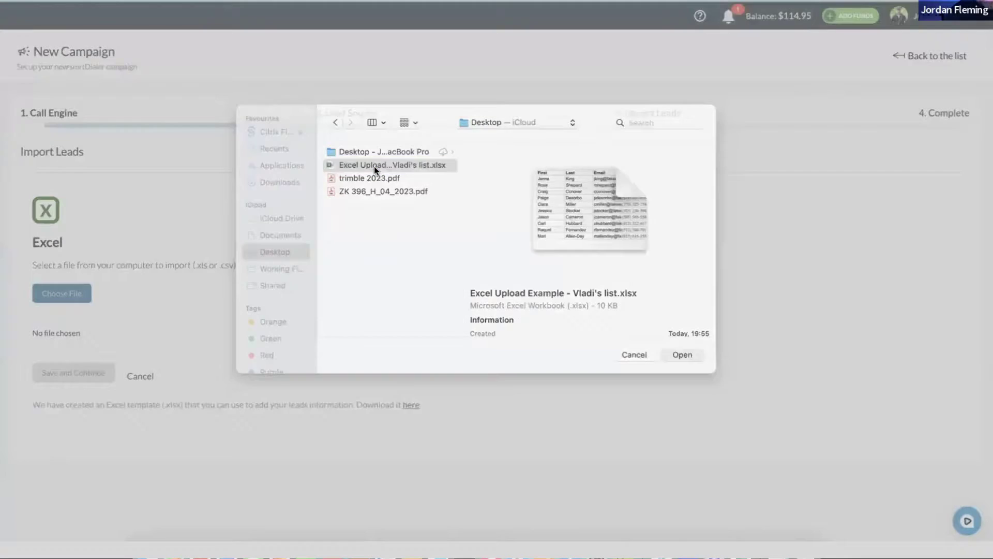
left_click(82, 378)
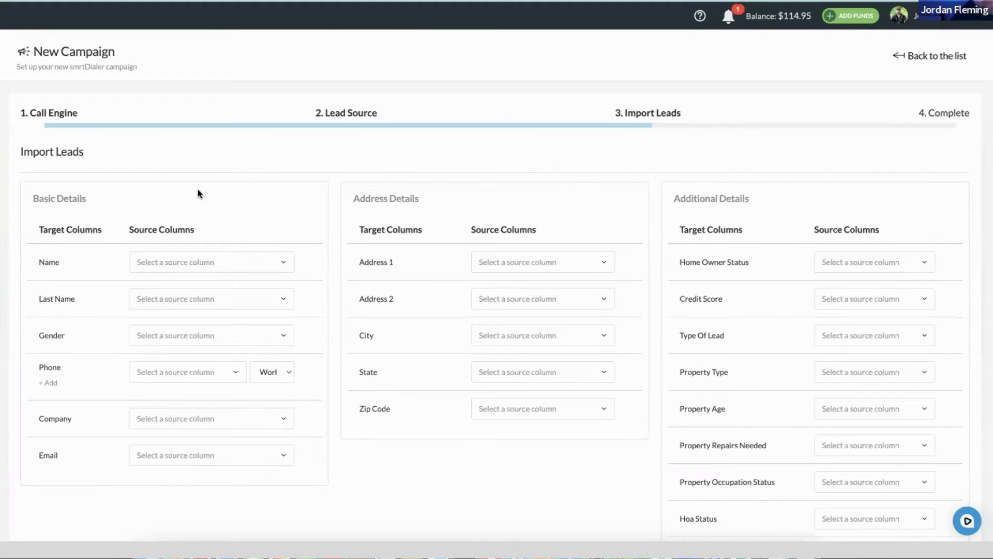
Map Name to First, Last Name to Last, and Phone to the Phone Number column
left_click(183, 257)
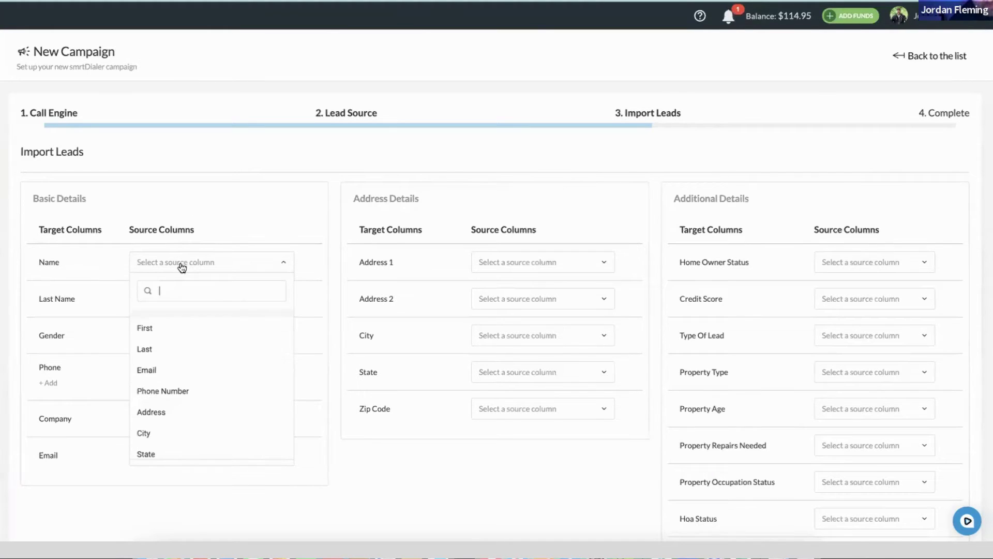
left_click(172, 333)
left_click(190, 304)
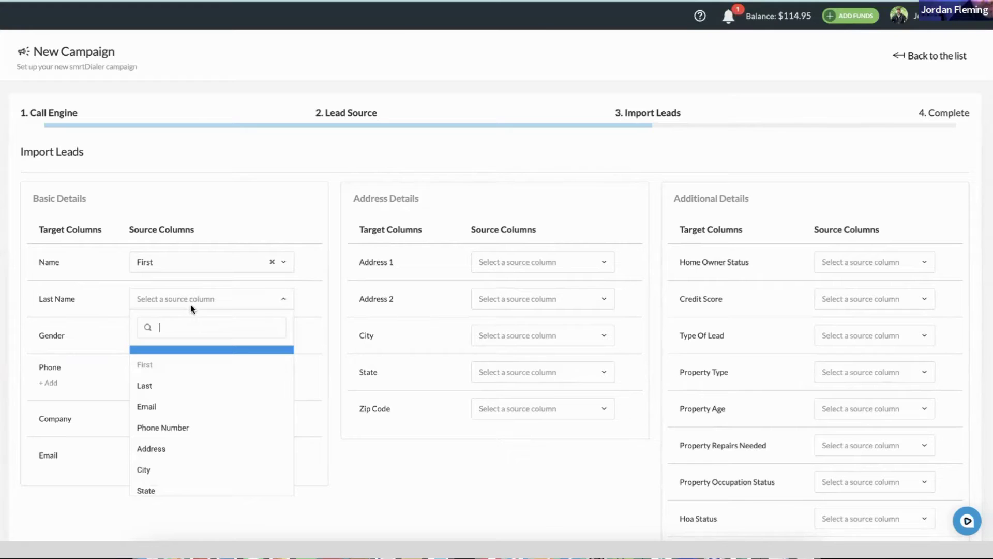
left_click(166, 386)
left_click(168, 373)
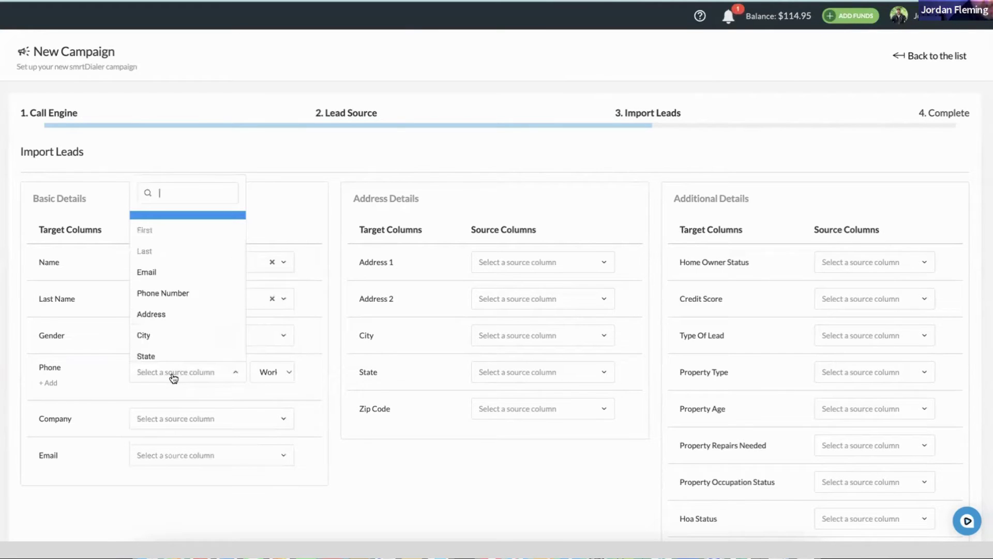
scroll(176, 354, "down", 3)
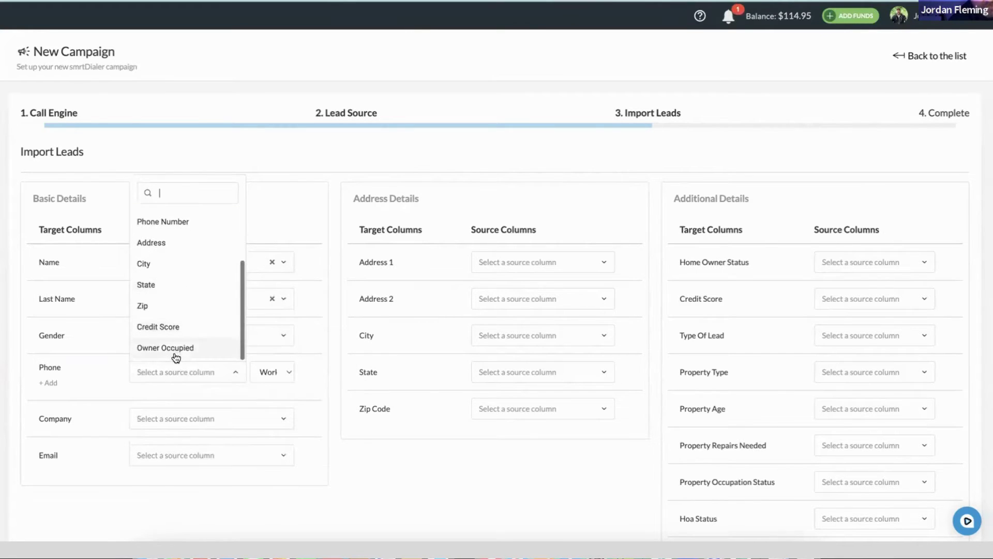
scroll(173, 357, "up", 2)
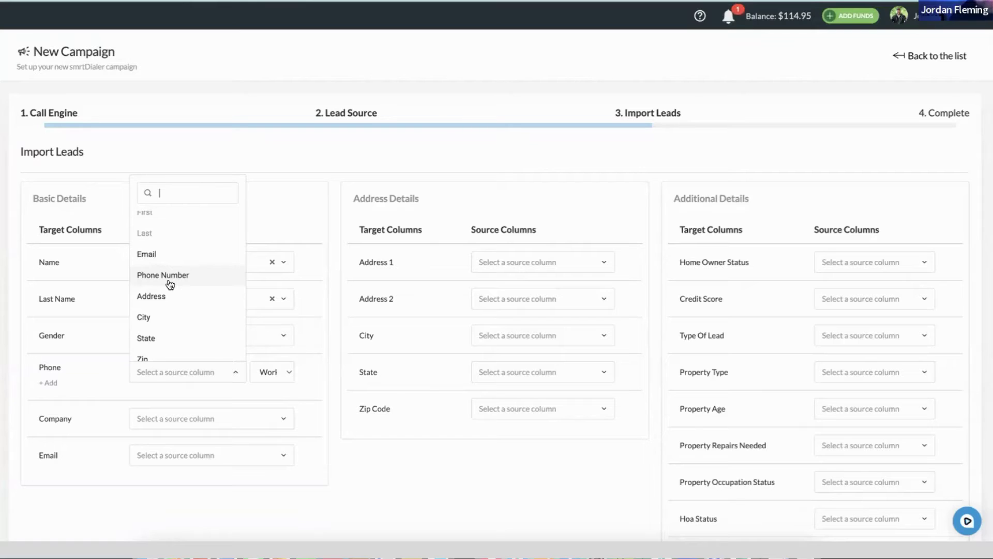
left_click(95, 325)
left_click(164, 370)
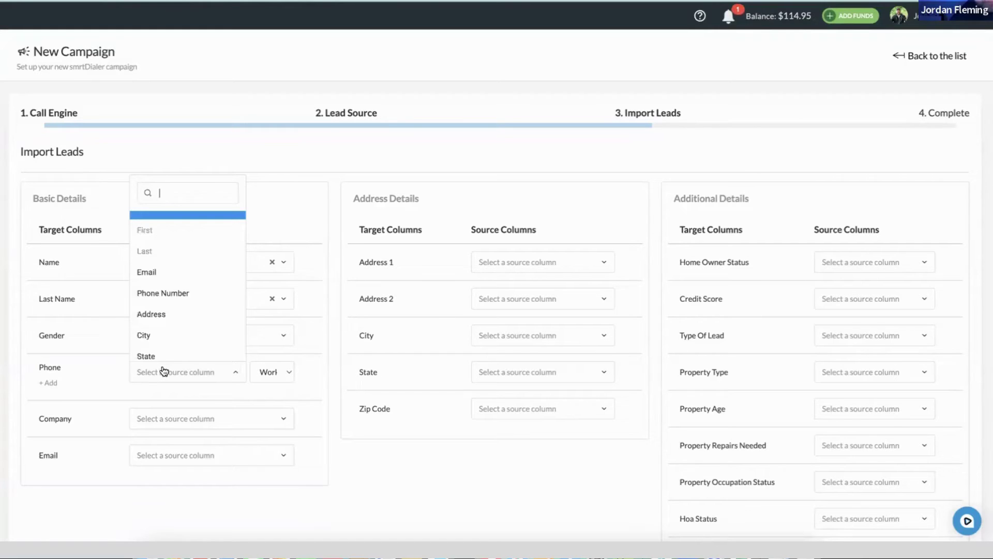
left_click(171, 292)
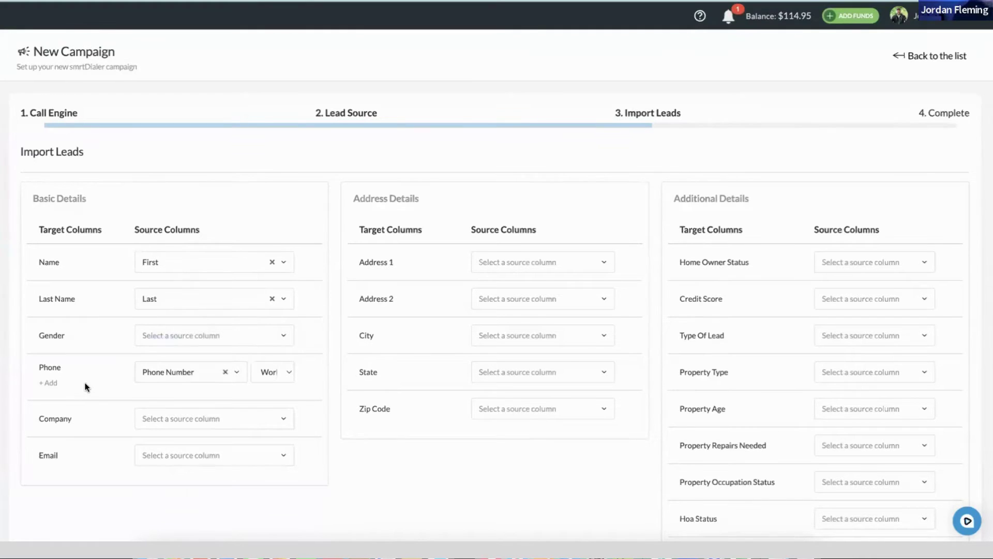
Discard an extra Phone1 mapping row and map Email to the Email column
left_click(48, 383)
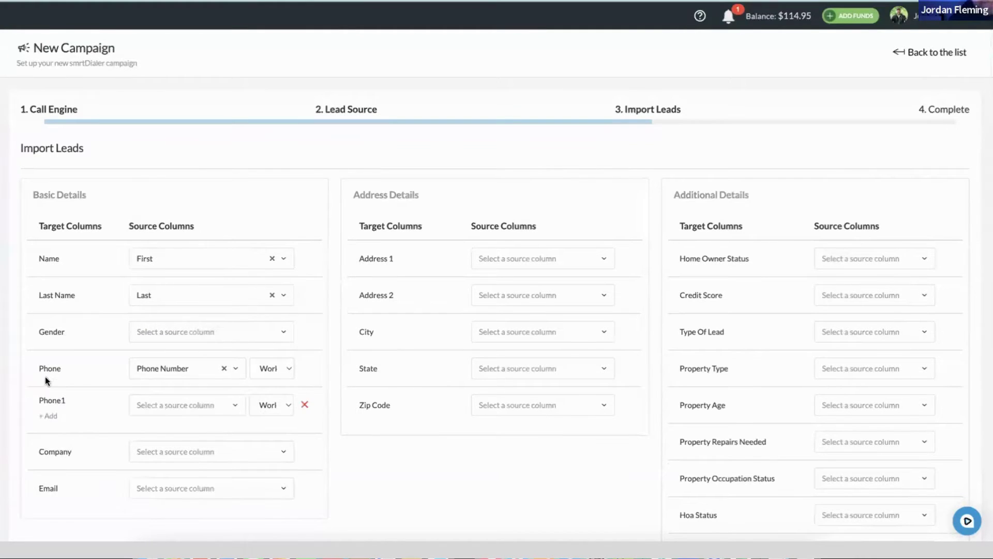
left_click(141, 411)
left_click(104, 411)
left_click(305, 405)
left_click(185, 459)
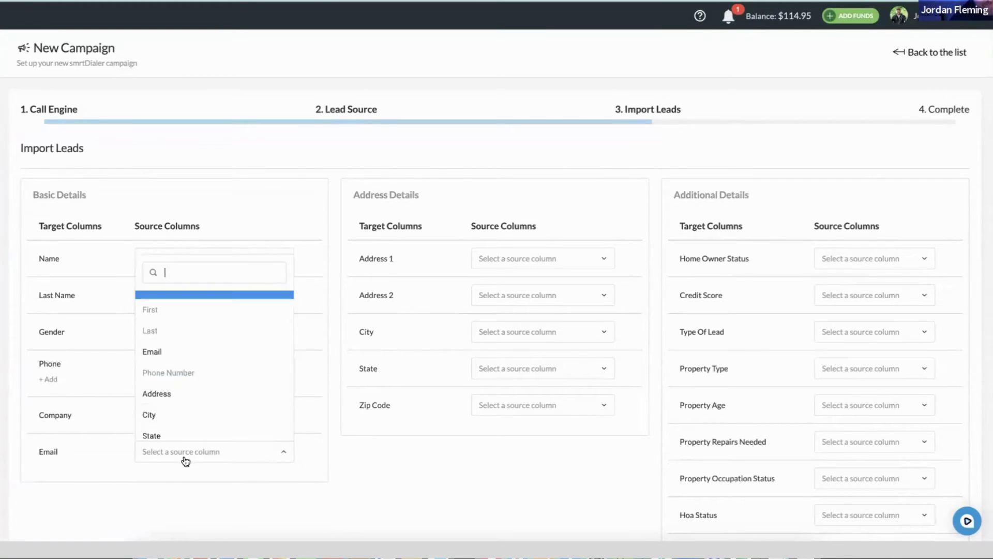
left_click(169, 352)
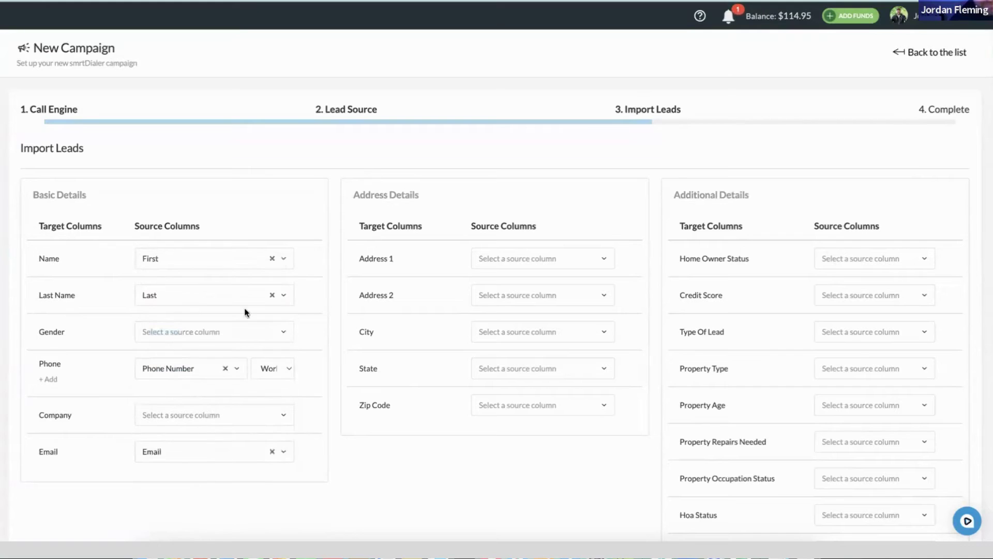
Map Address 1, City, State and Zip Code to the Address, City, State and Zip columns
left_click(490, 261)
scroll(488, 383, "down", 2)
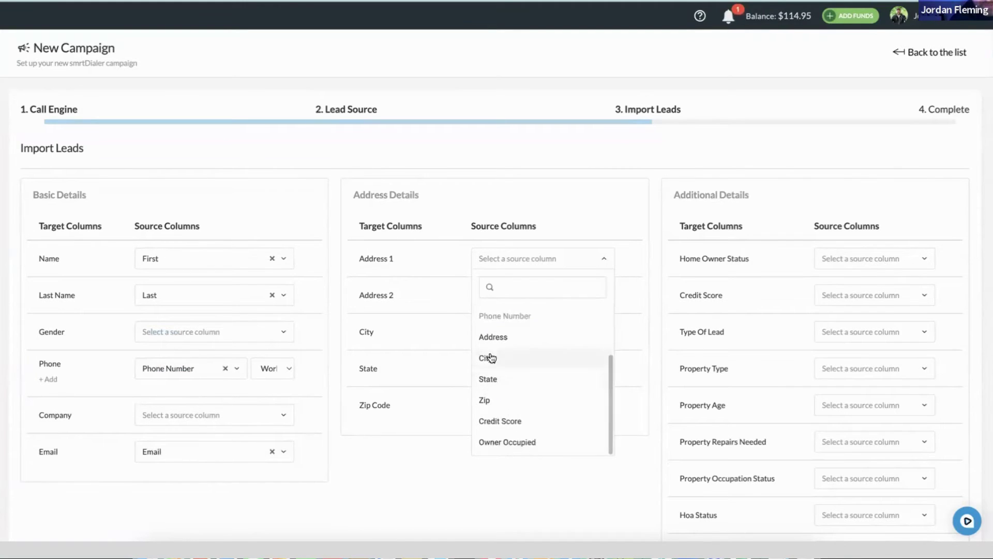
left_click(492, 337)
left_click(491, 331)
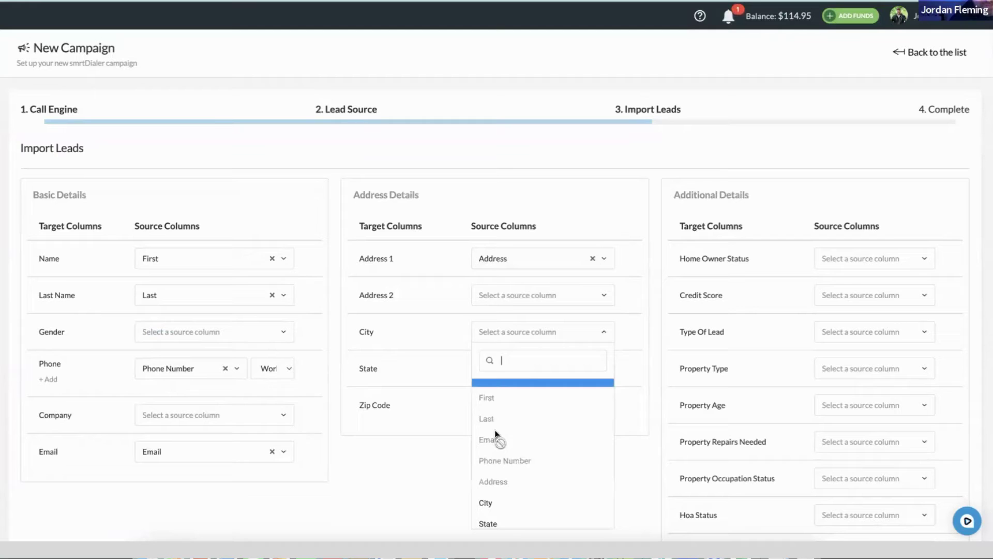
scroll(496, 455, "down", 2)
left_click(492, 455)
left_click(502, 370)
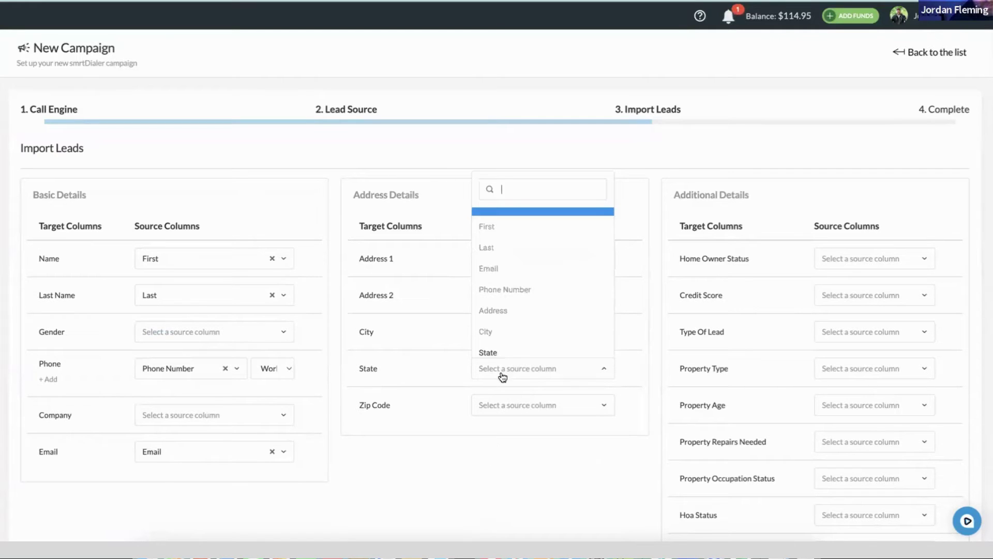
left_click(505, 358)
scroll(501, 393, "down", 1)
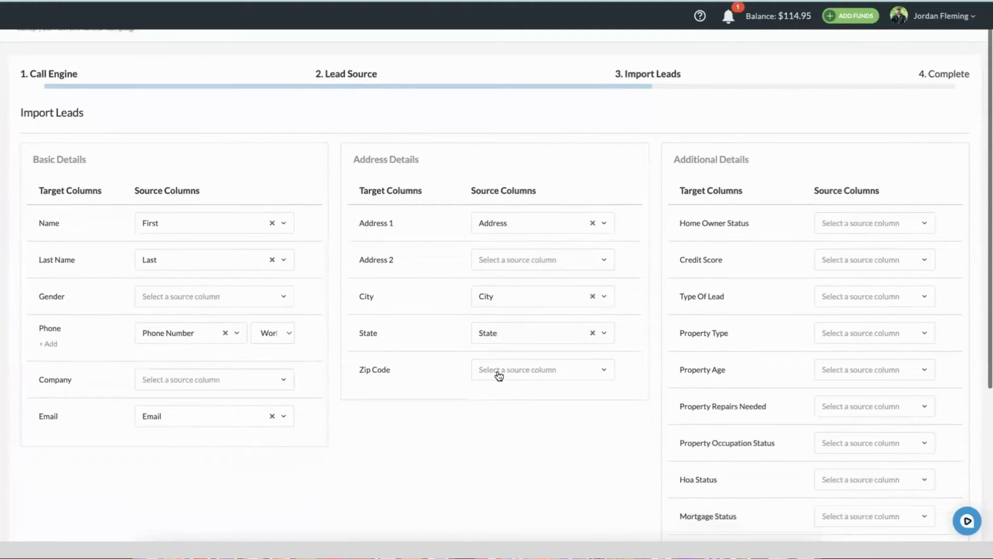
left_click(500, 371)
scroll(492, 324, "down", 2)
left_click(492, 309)
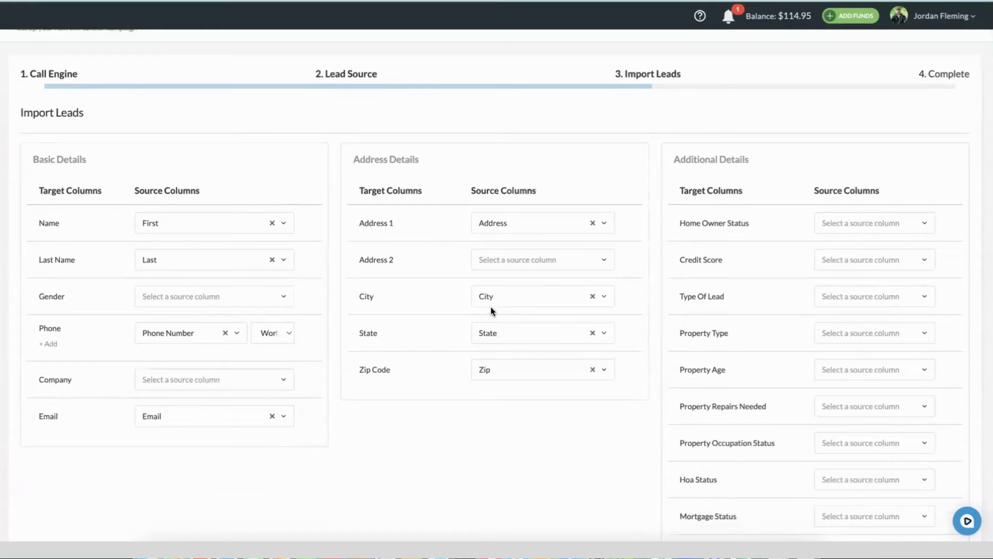
scroll(700, 261, "down", 4)
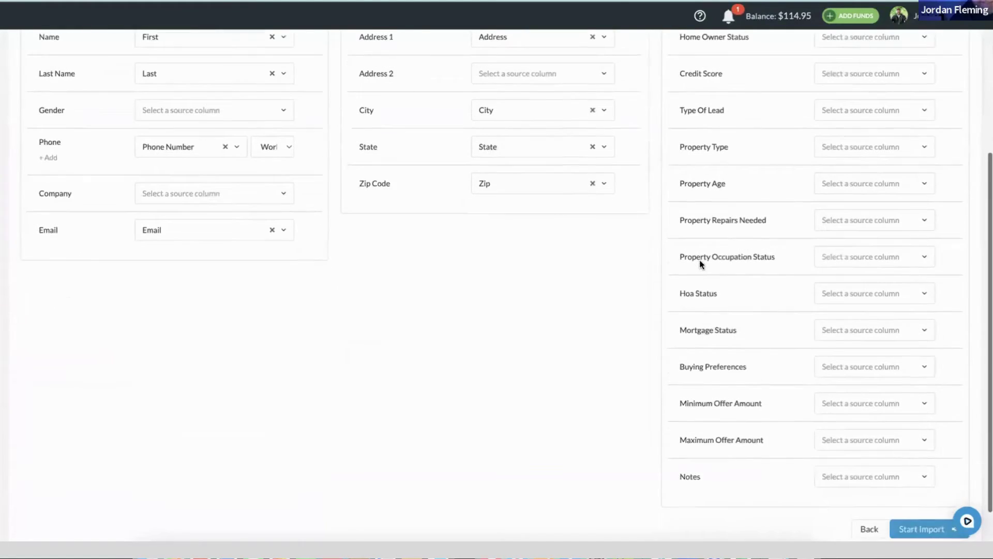
scroll(699, 261, "up", 1)
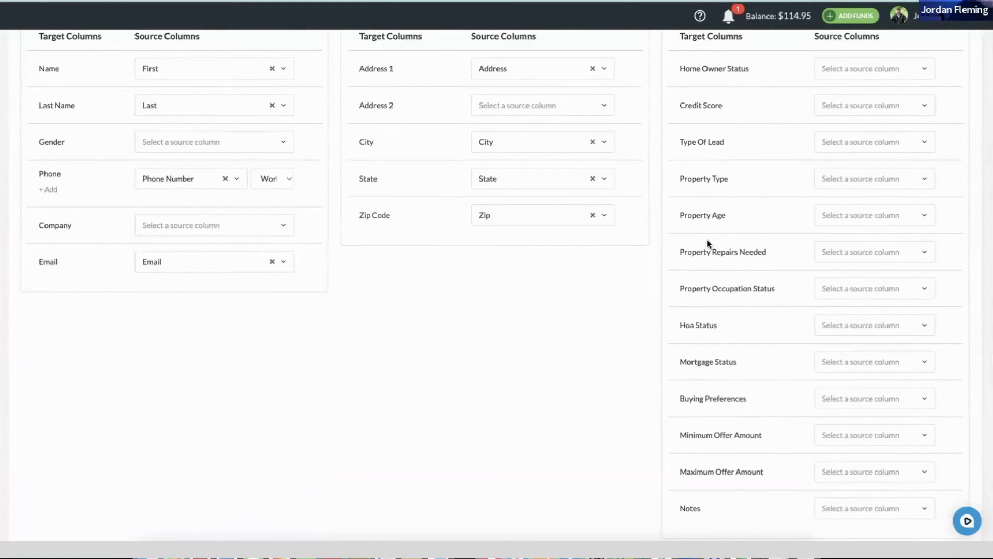
scroll(706, 243, "up", 1)
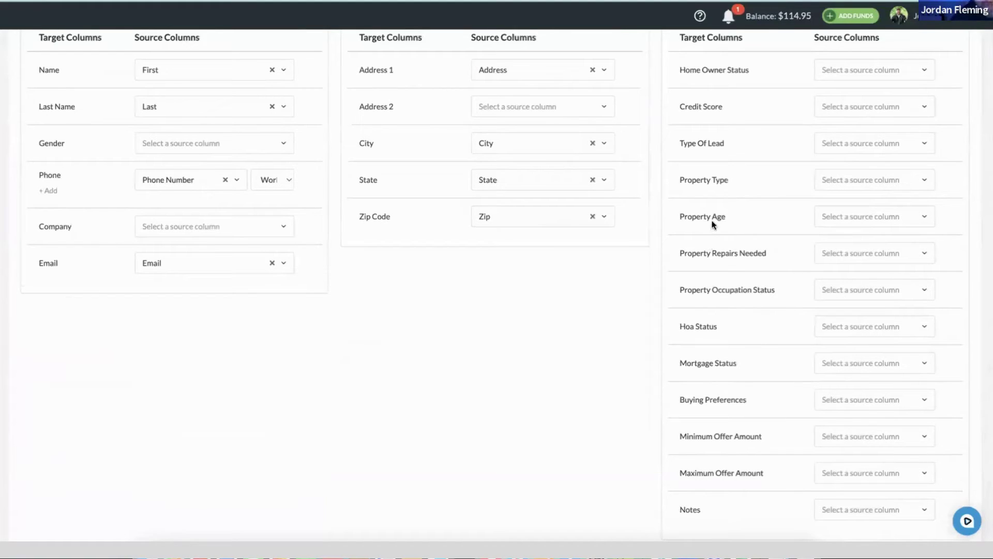
Map Credit Score to Credit Score and Property Occupation Status to Owner Occupied
left_click(845, 112)
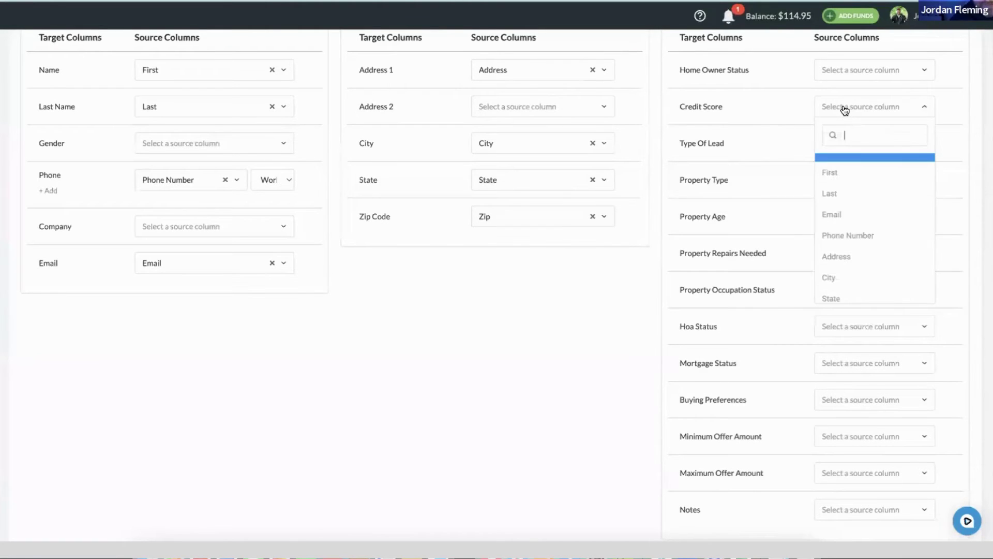
scroll(836, 235, "down", 3)
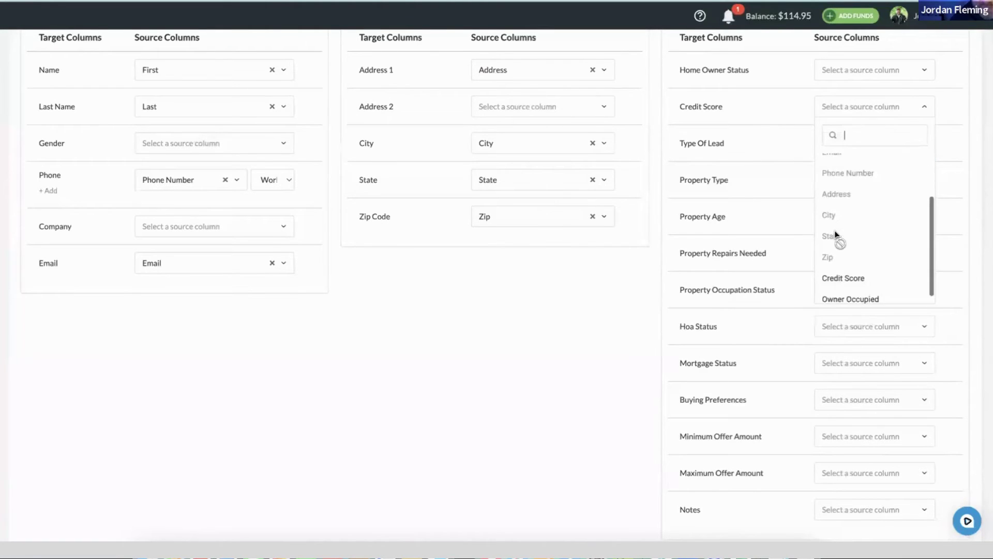
left_click(835, 272)
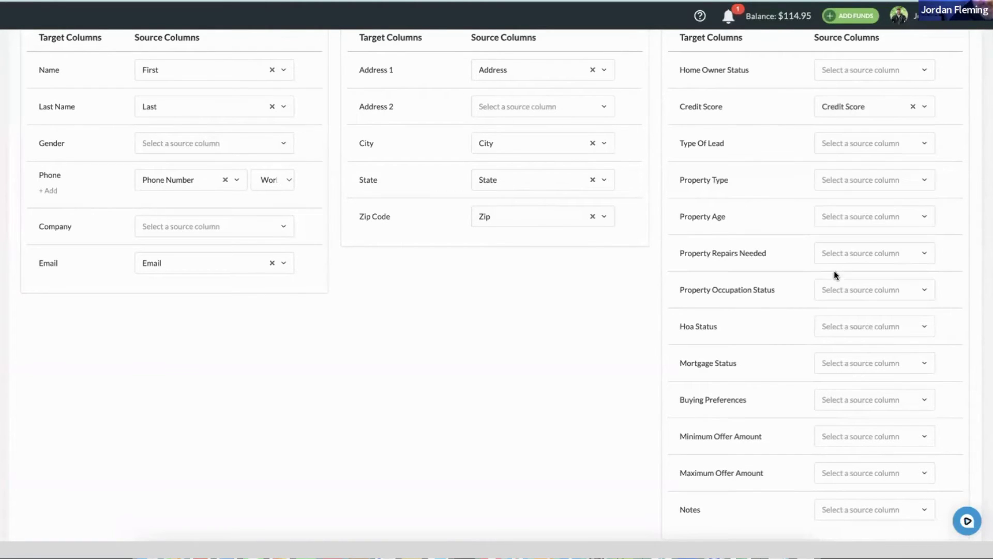
left_click(842, 298)
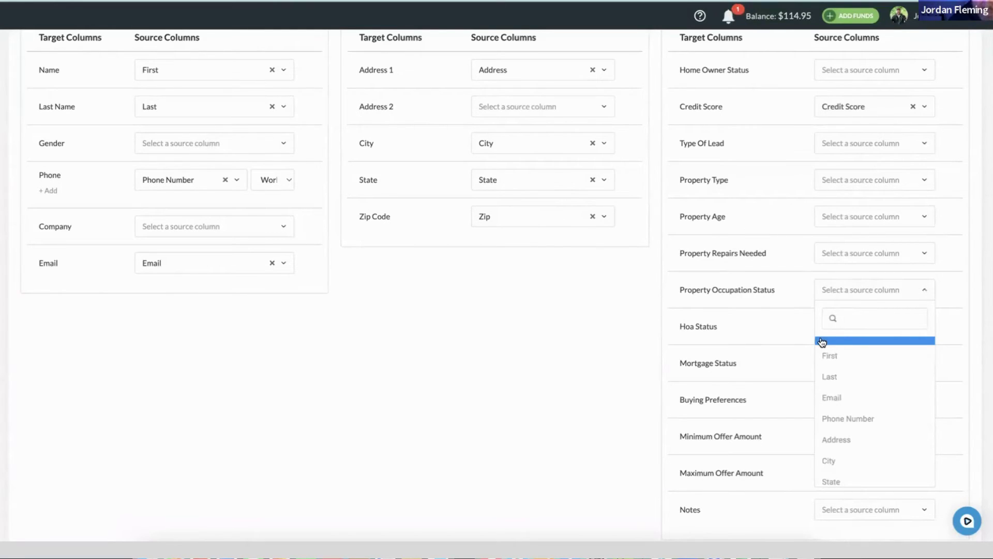
scroll(820, 343, "down", 3)
left_click(851, 471)
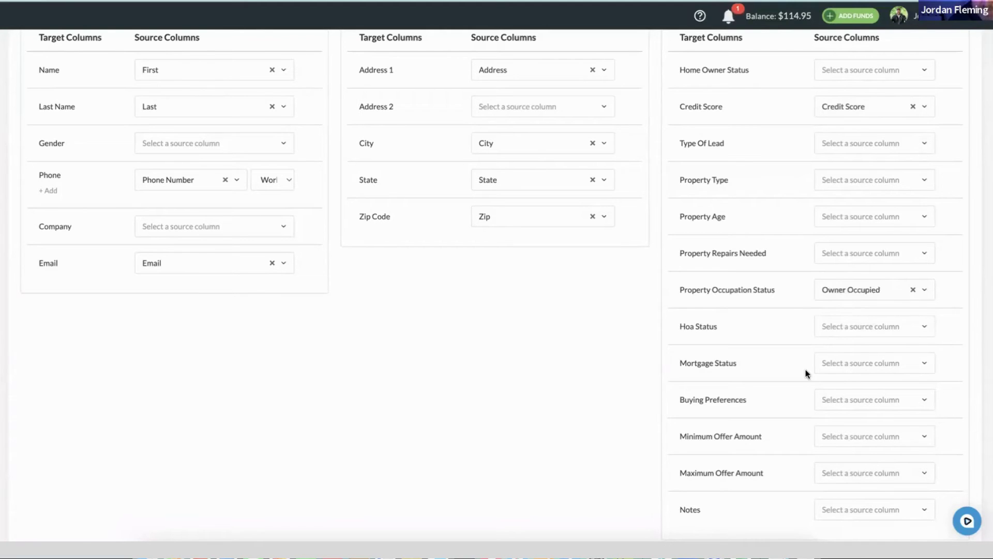
scroll(804, 373, "down", 2)
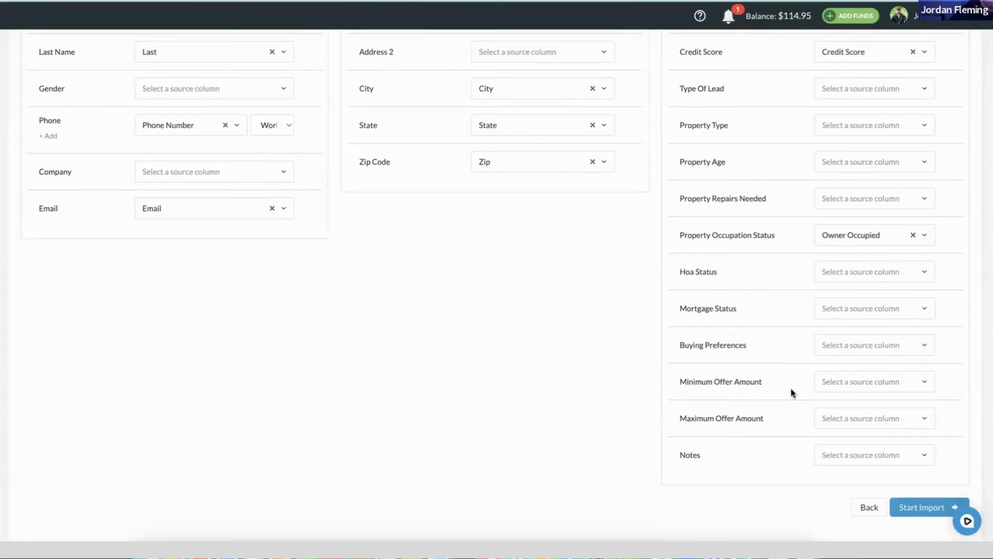
Import the leads with this mapping and open the Q&A campaign's settings
left_click(904, 508)
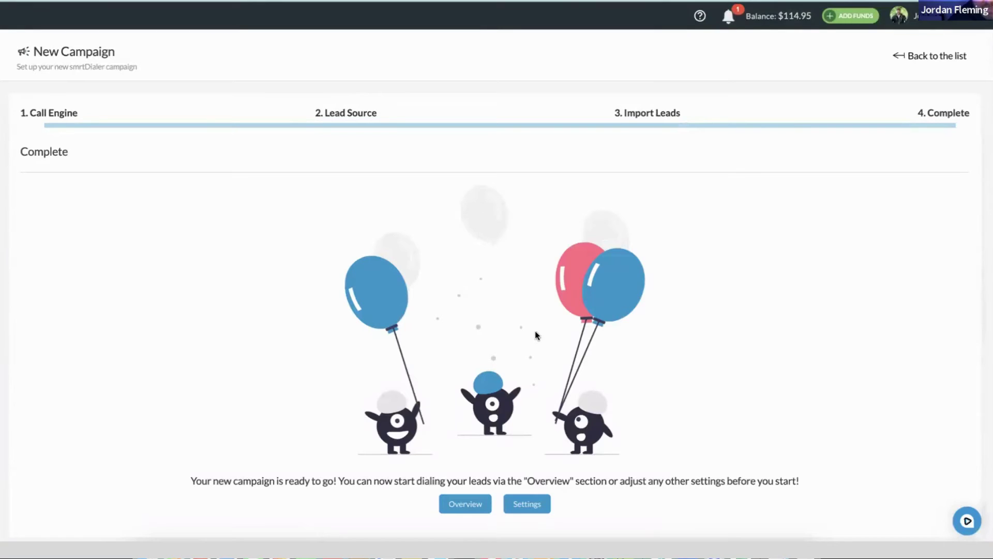
left_click(520, 505)
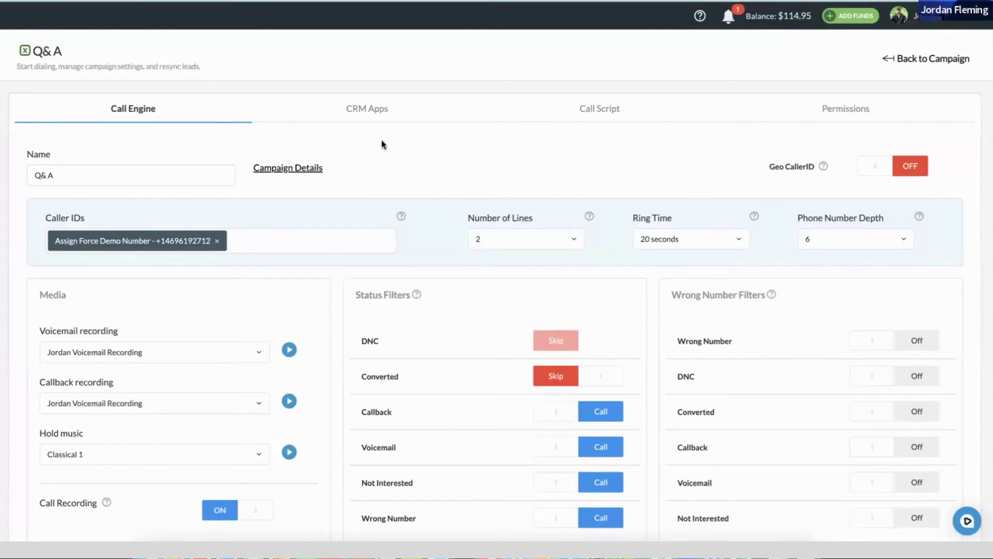
Choose the Podio Properties app from 0 - Assign Force, 02 - Wholesale Transaction Manager
left_click(370, 115)
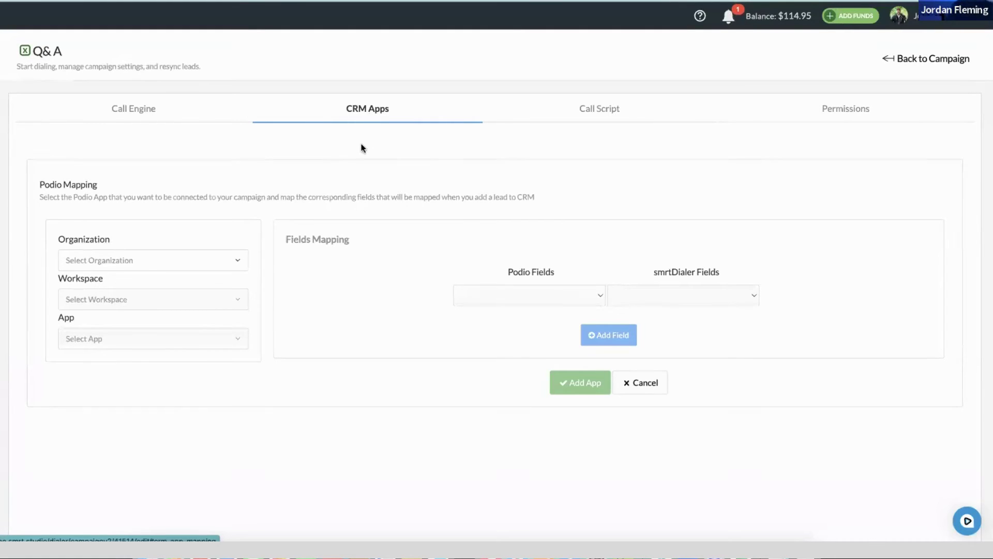
left_click(169, 259)
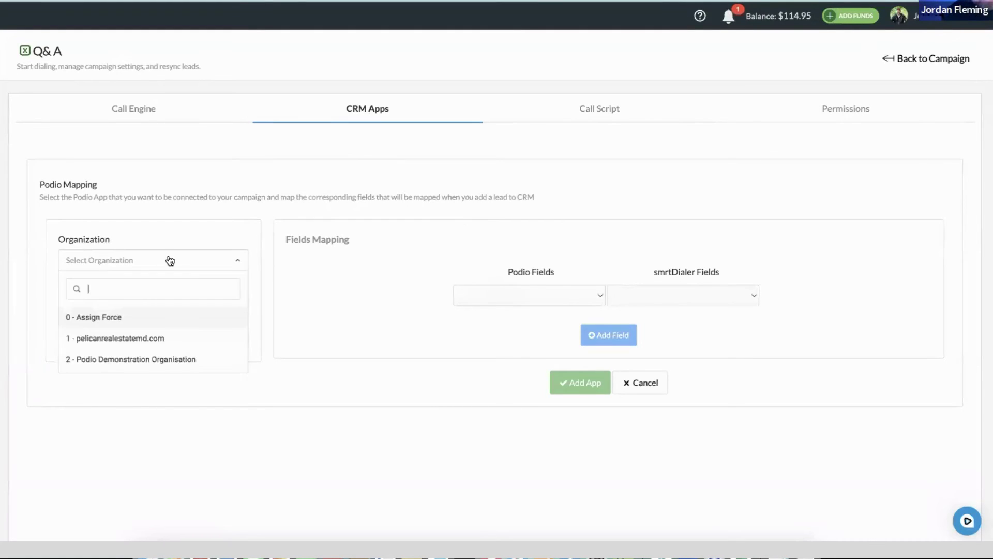
left_click(162, 318)
left_click(159, 297)
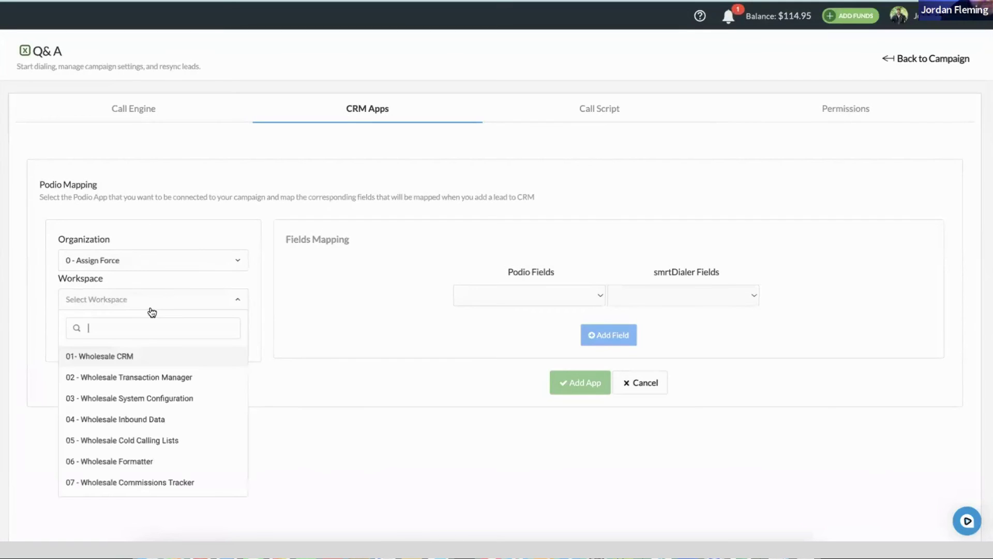
left_click(146, 381)
left_click(137, 341)
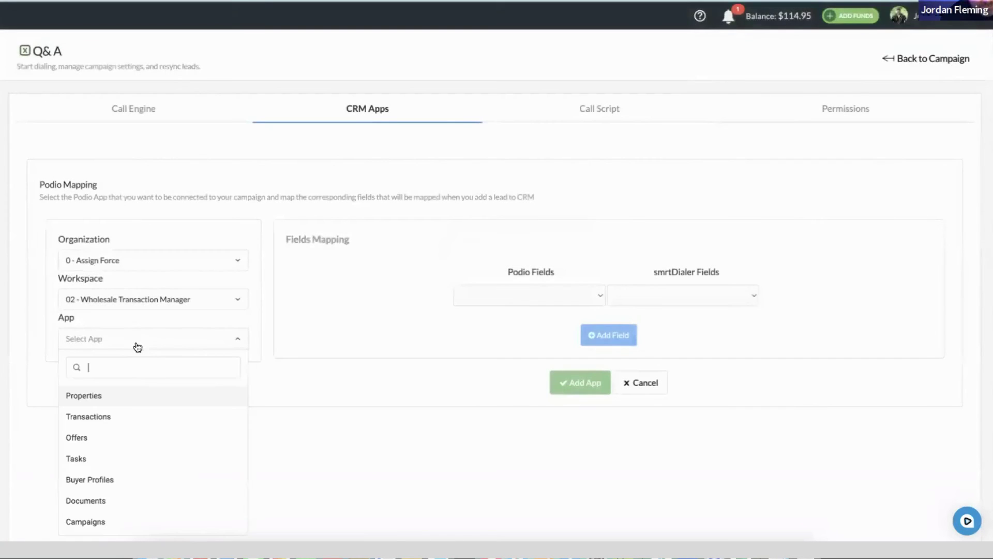
left_click(124, 402)
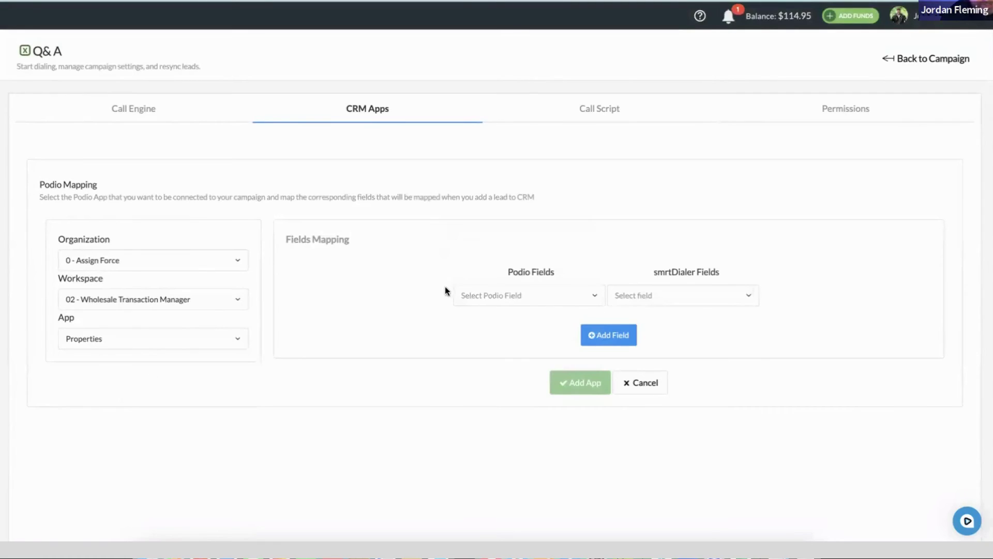
Pair Podio Property Address with the Full Address field and add the app to the campaign
left_click(503, 297)
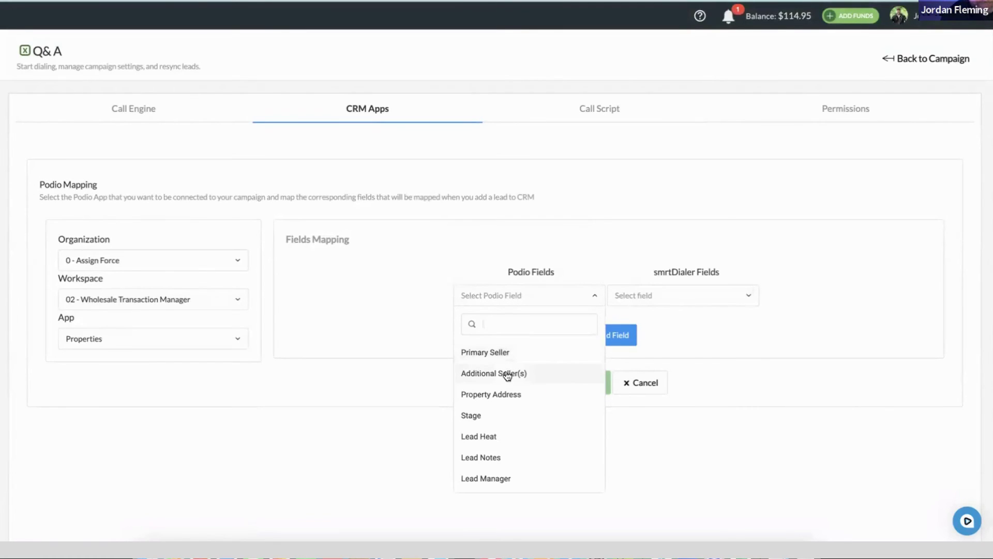
left_click(505, 395)
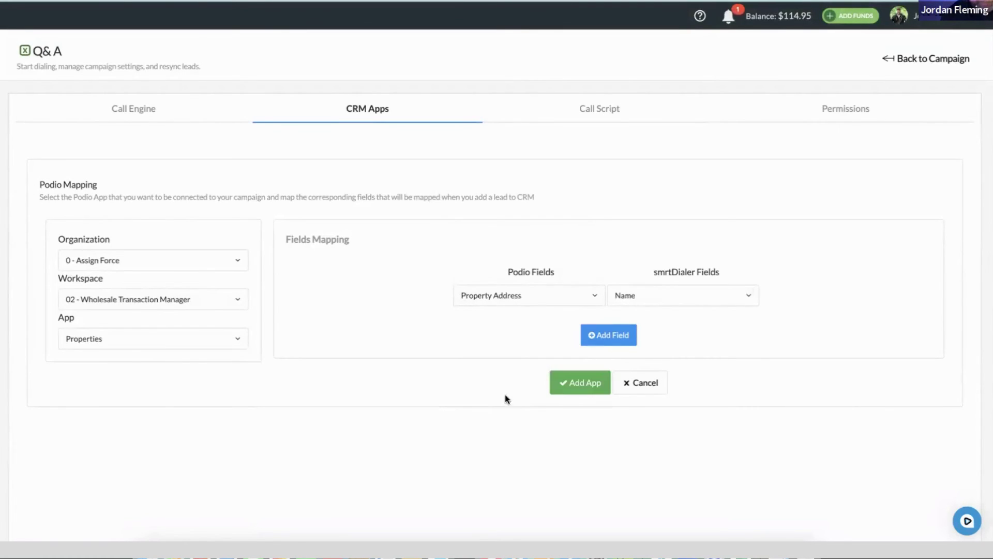
left_click(642, 297)
scroll(680, 426, "down", 3)
scroll(673, 383, "up", 1)
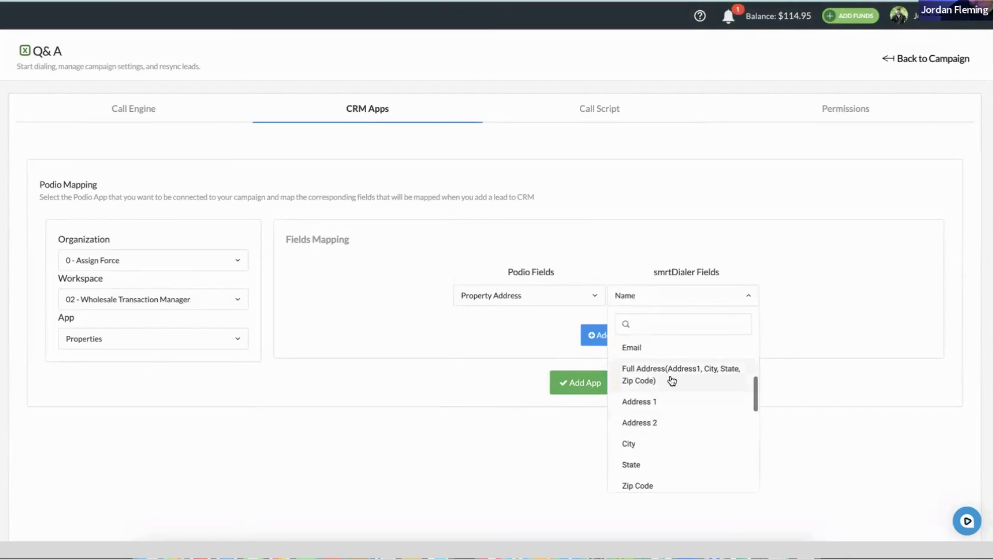
left_click(671, 377)
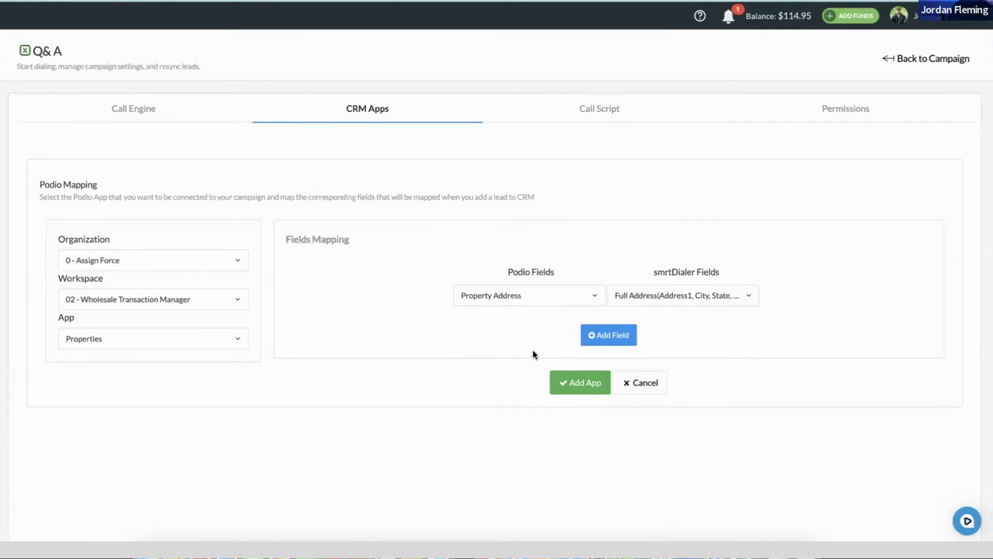
left_click(580, 381)
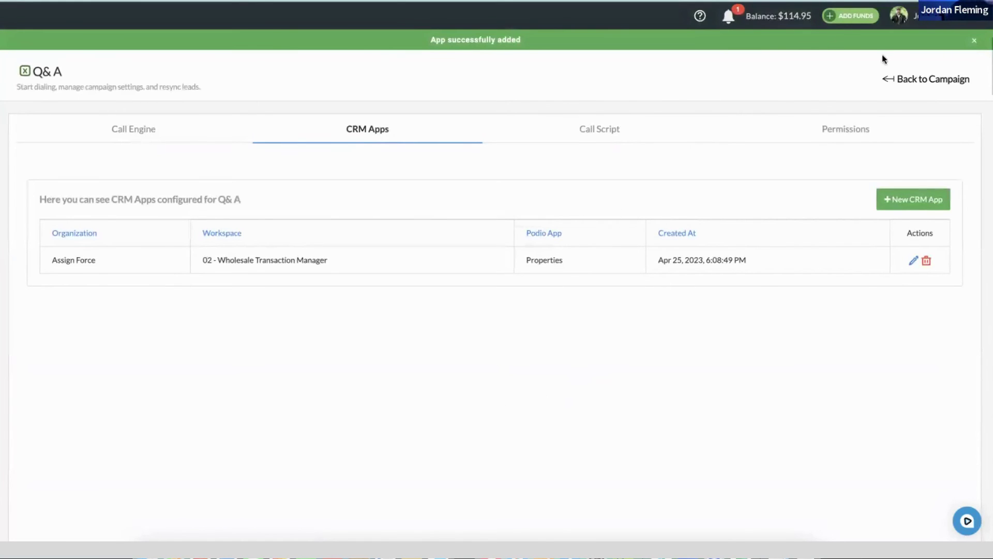
Return to the Q&A campaign overview showing 10 leads and 0 sessions
left_click(898, 80)
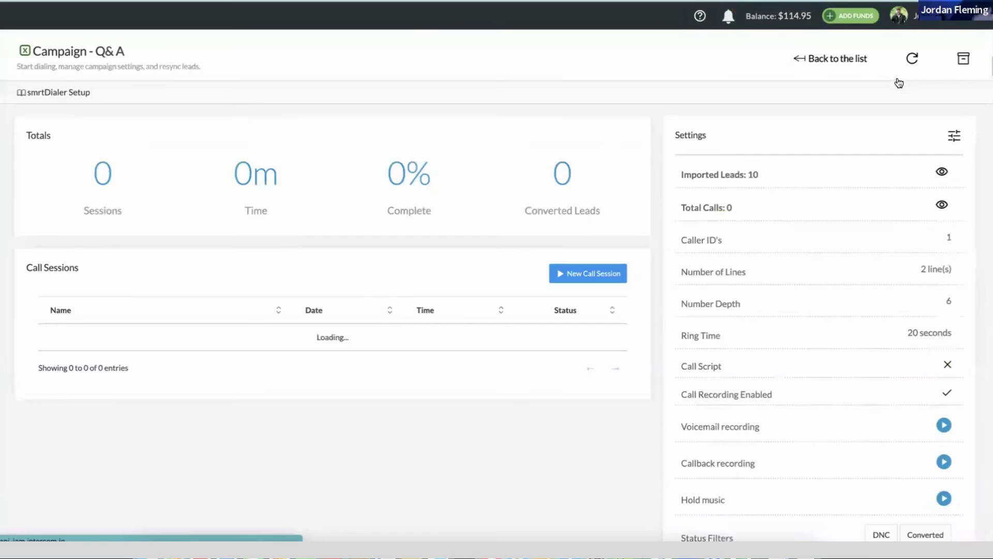